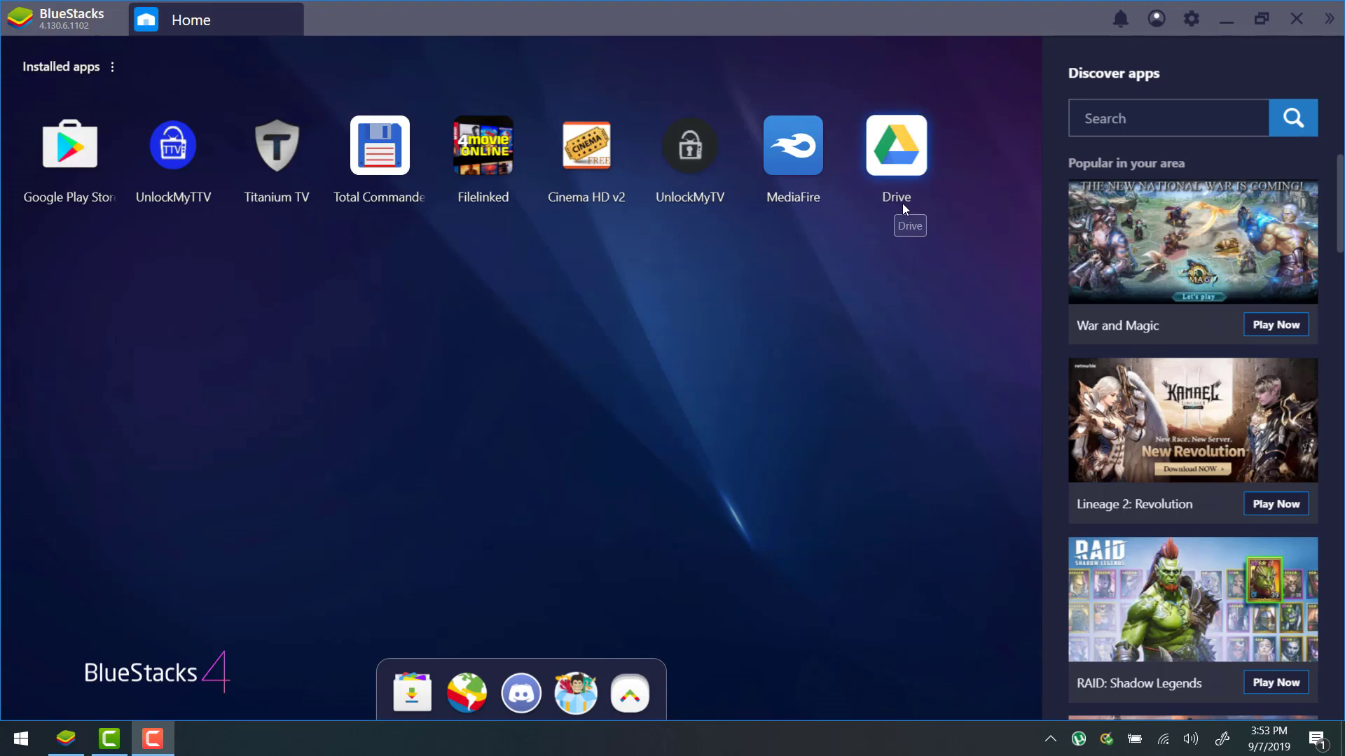
Launch Total Commander and browse the Installed apps list for Filelinked.
click(398, 151)
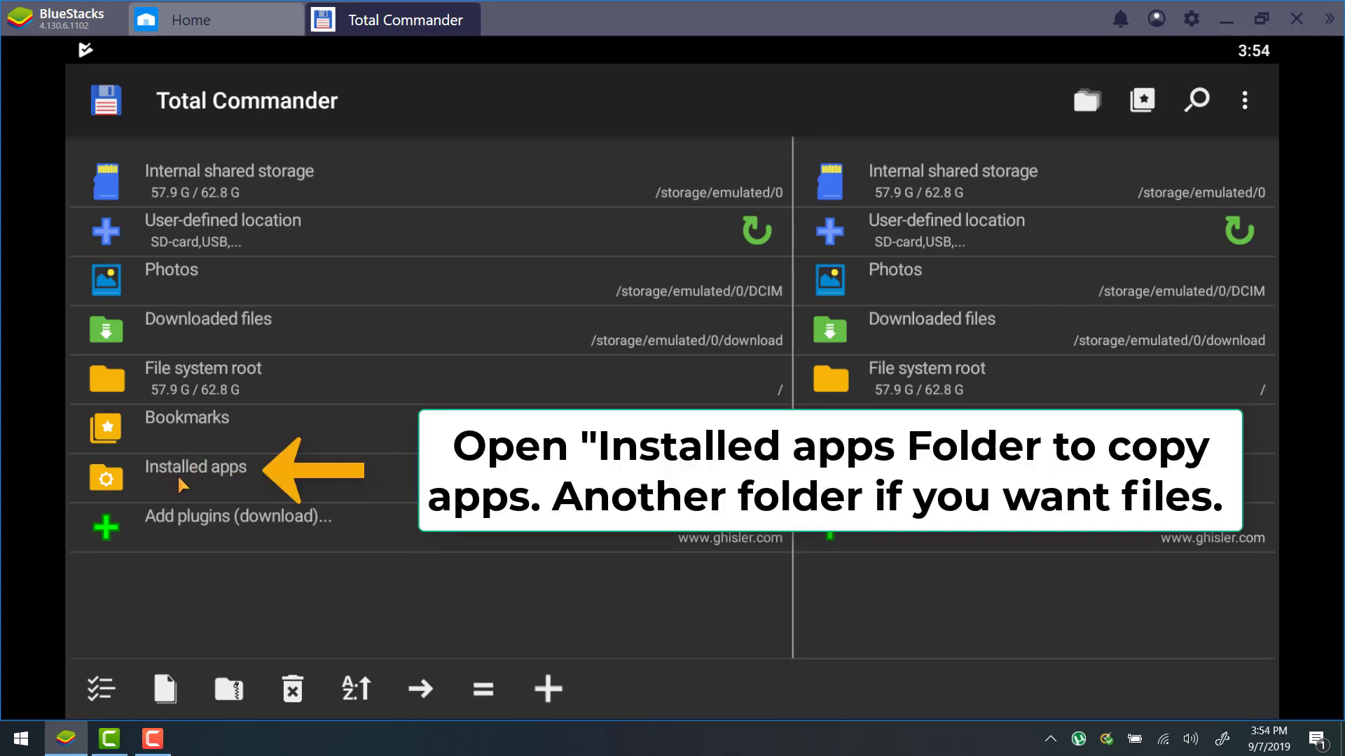
click(236, 482)
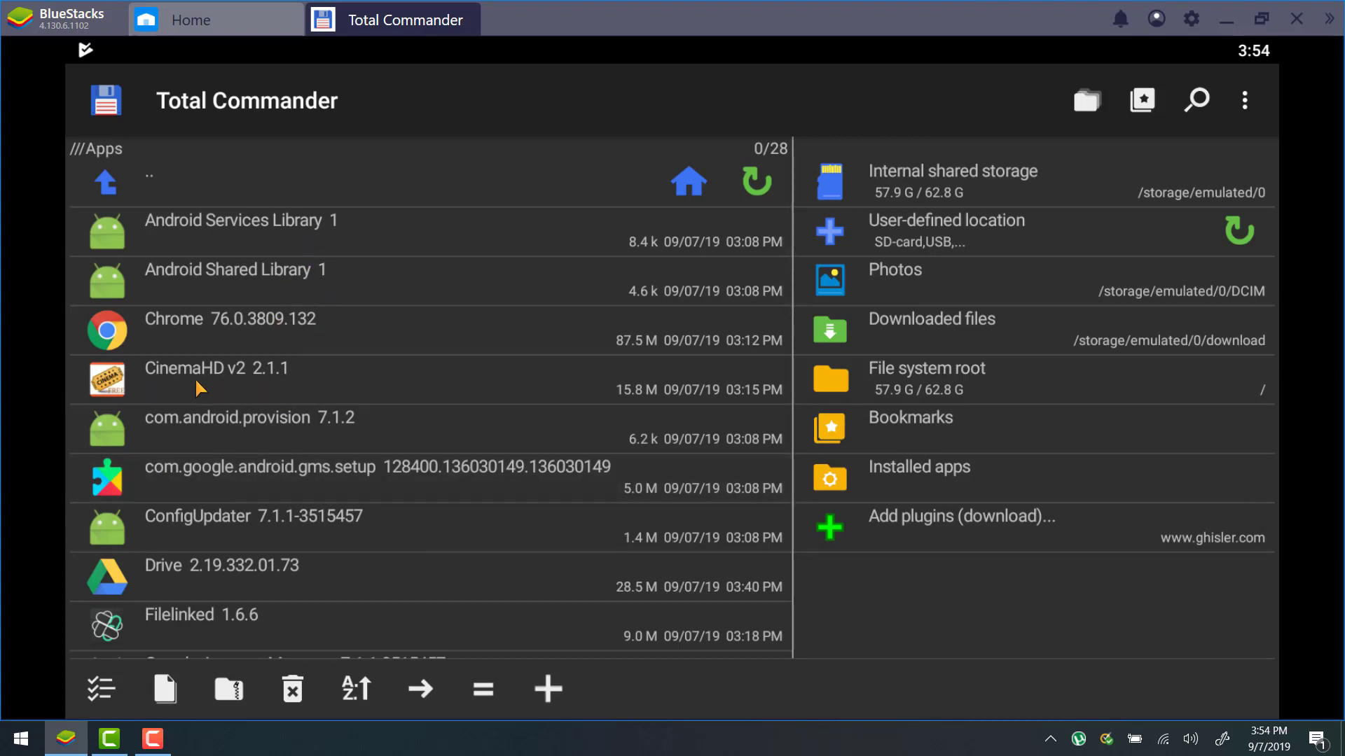
scroll(288, 383, down, 3)
scroll(288, 384, down, 5)
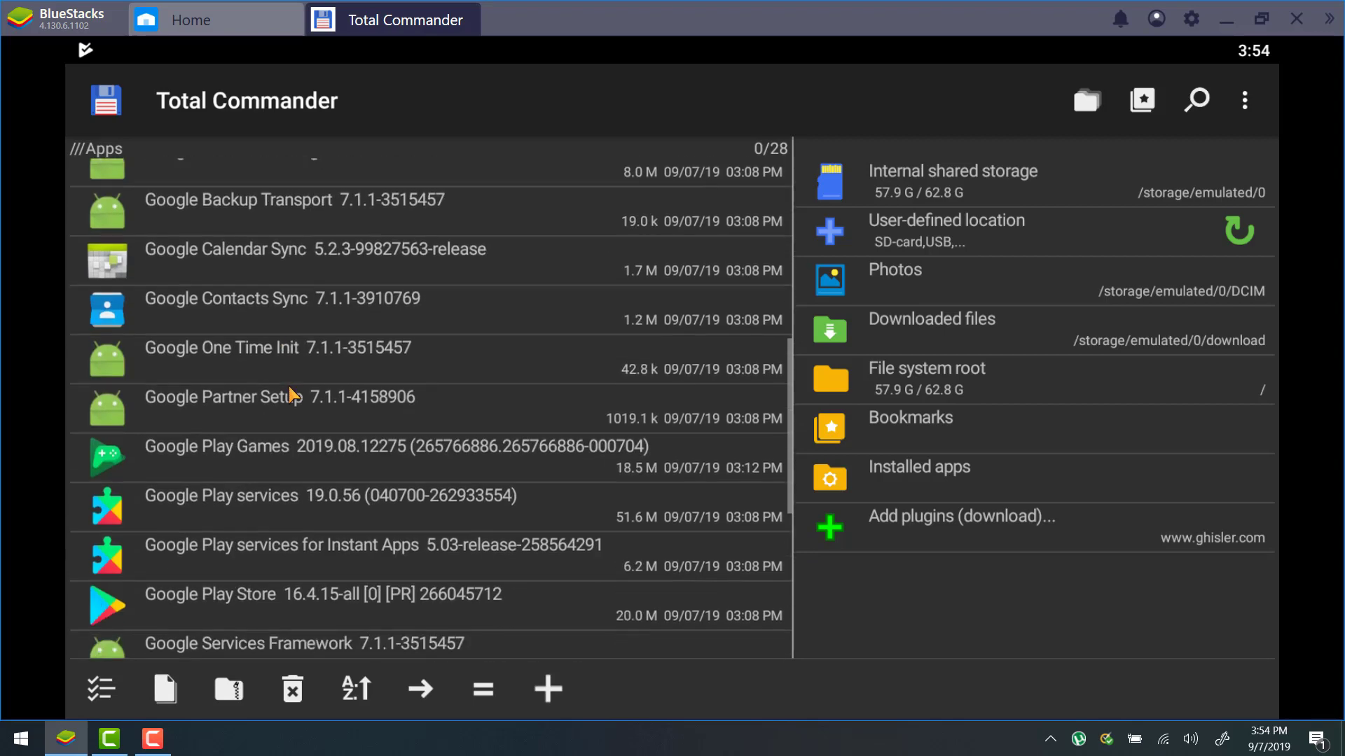
scroll(288, 384, up, 4)
scroll(288, 383, down, 5)
scroll(289, 384, up, 7)
scroll(289, 384, up, 3)
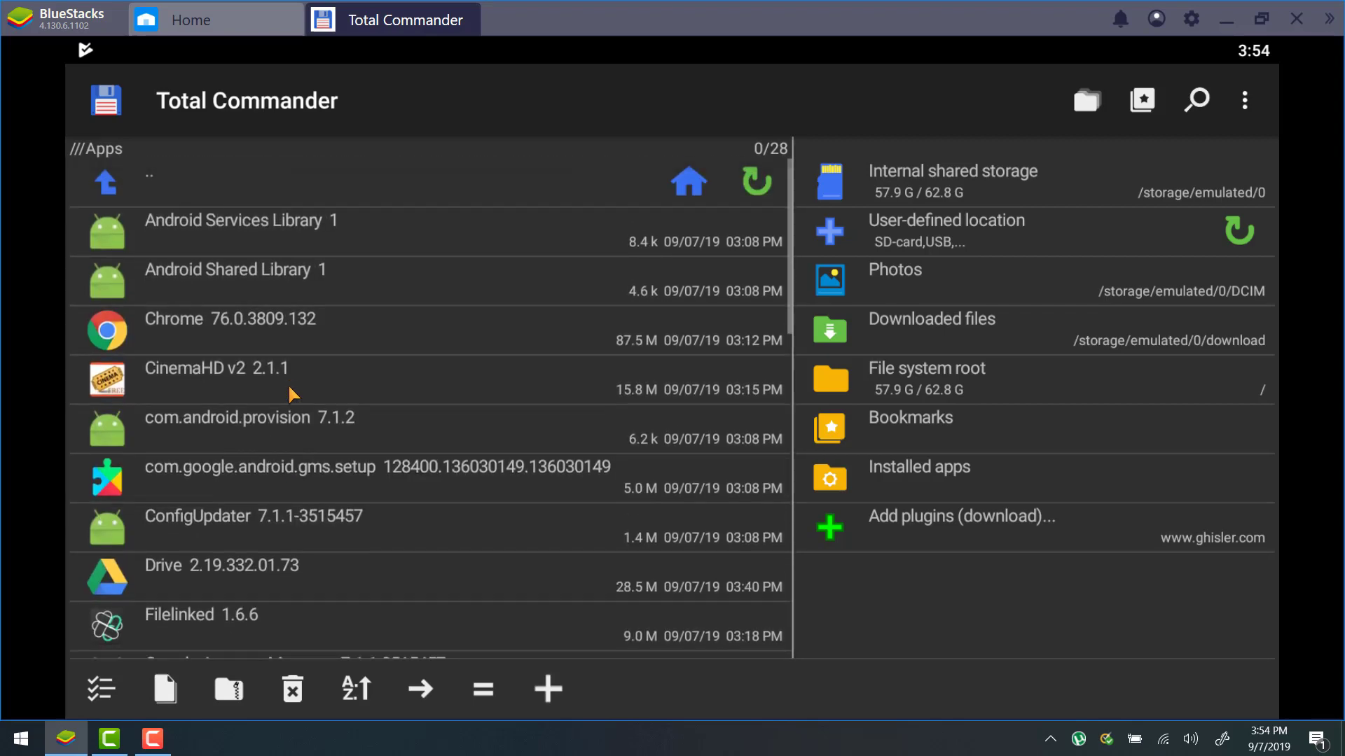
scroll(288, 383, down, 5)
scroll(288, 383, down, 1)
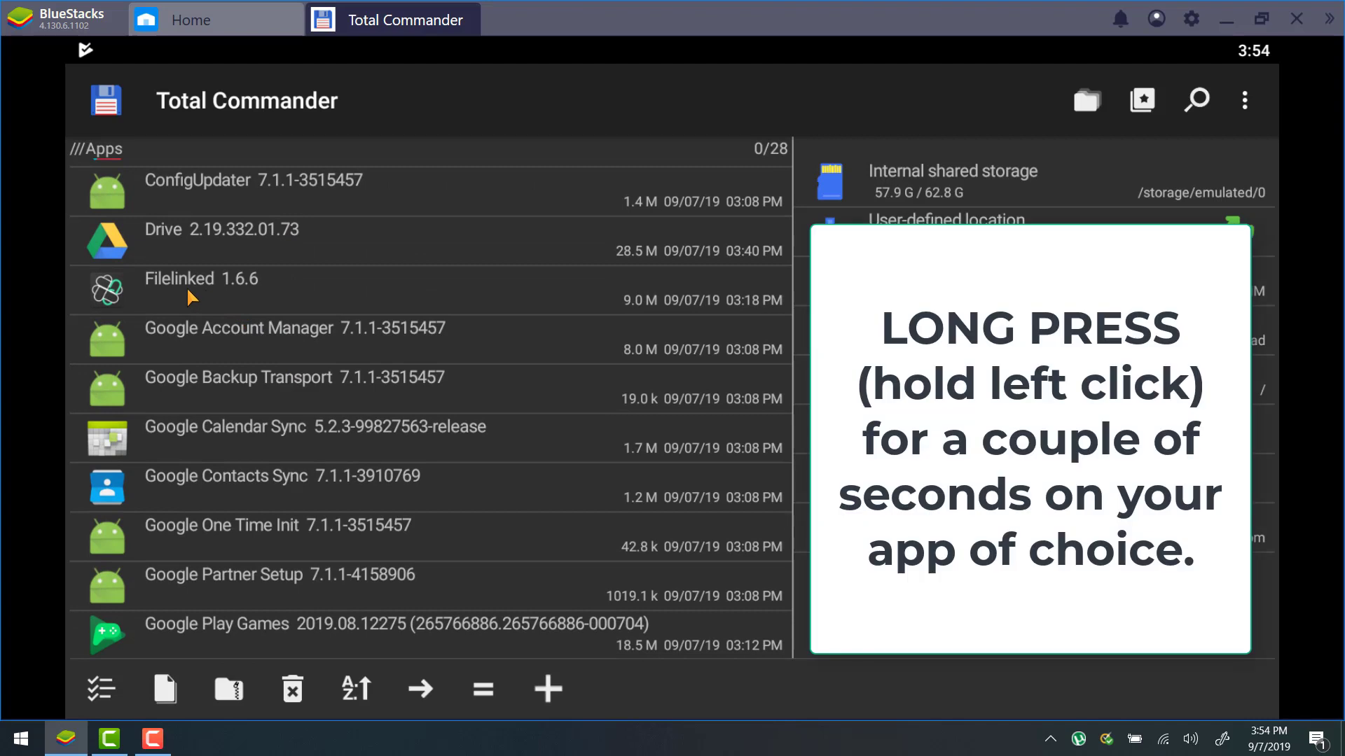
Copy the Filelinked 1.6.6 app to the clipboard.
click(186, 286)
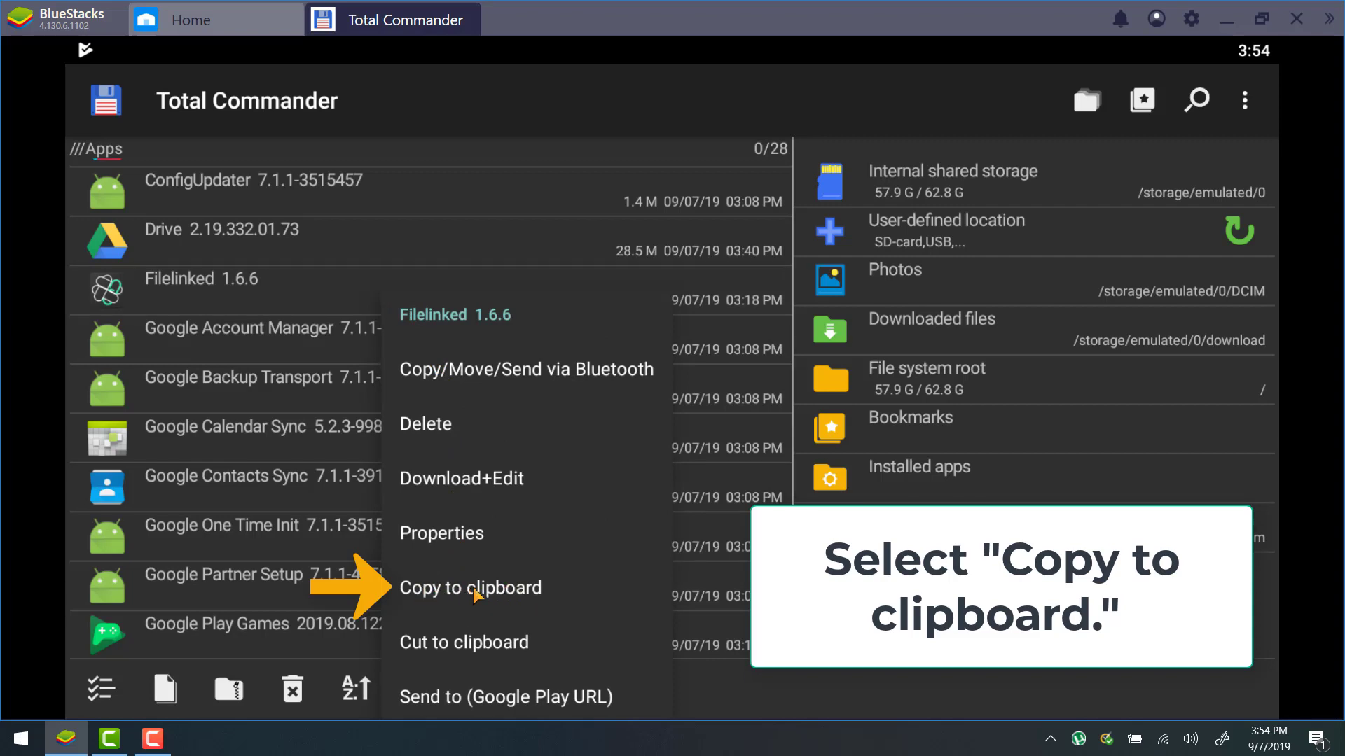
click(491, 593)
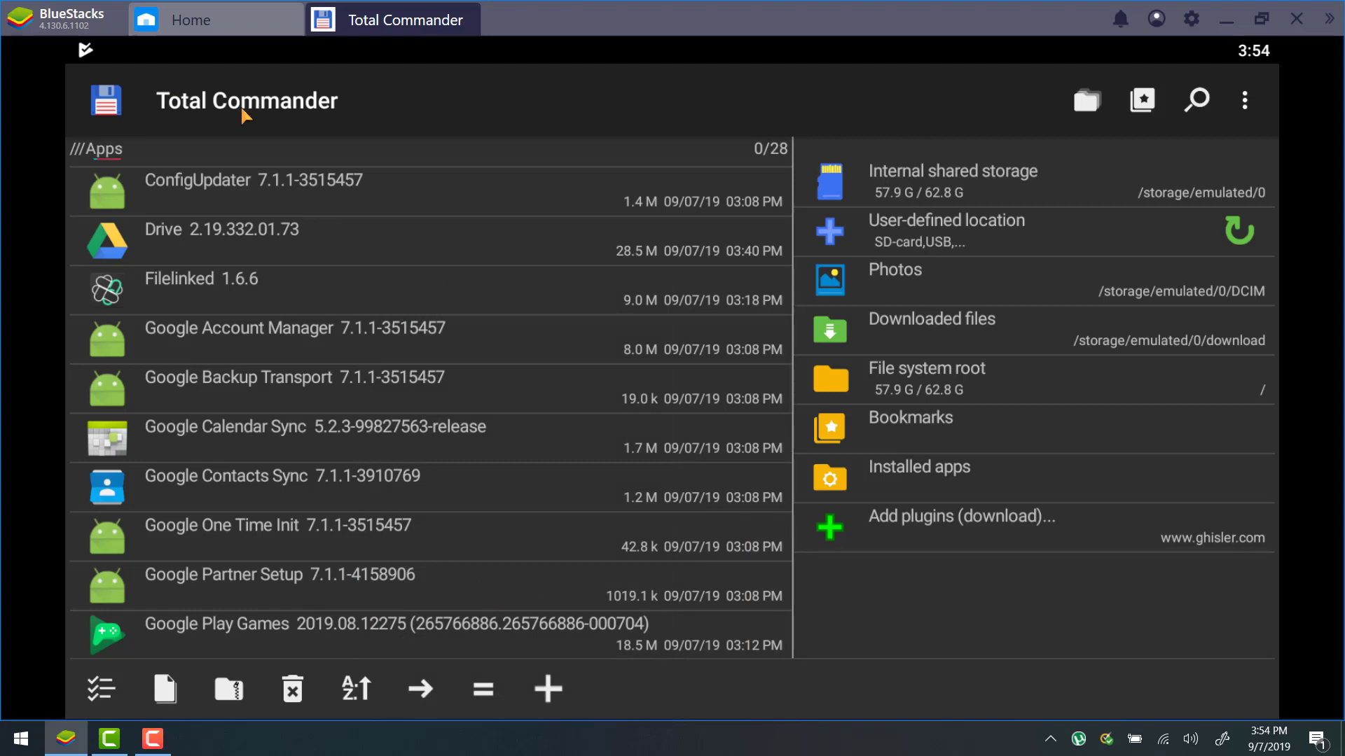
scroll(173, 162, up, 5)
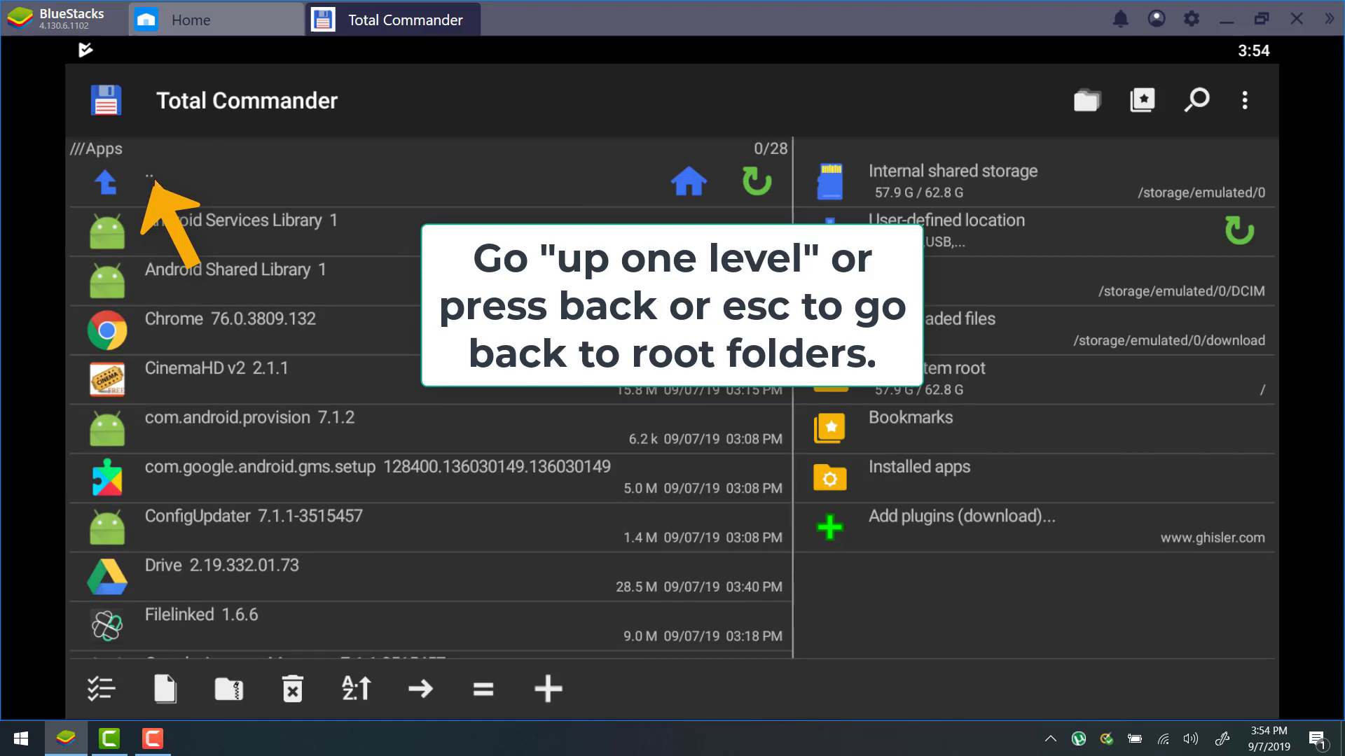
Paste Filelinked 1.6.6.apk into the Downloaded files folder.
click(150, 183)
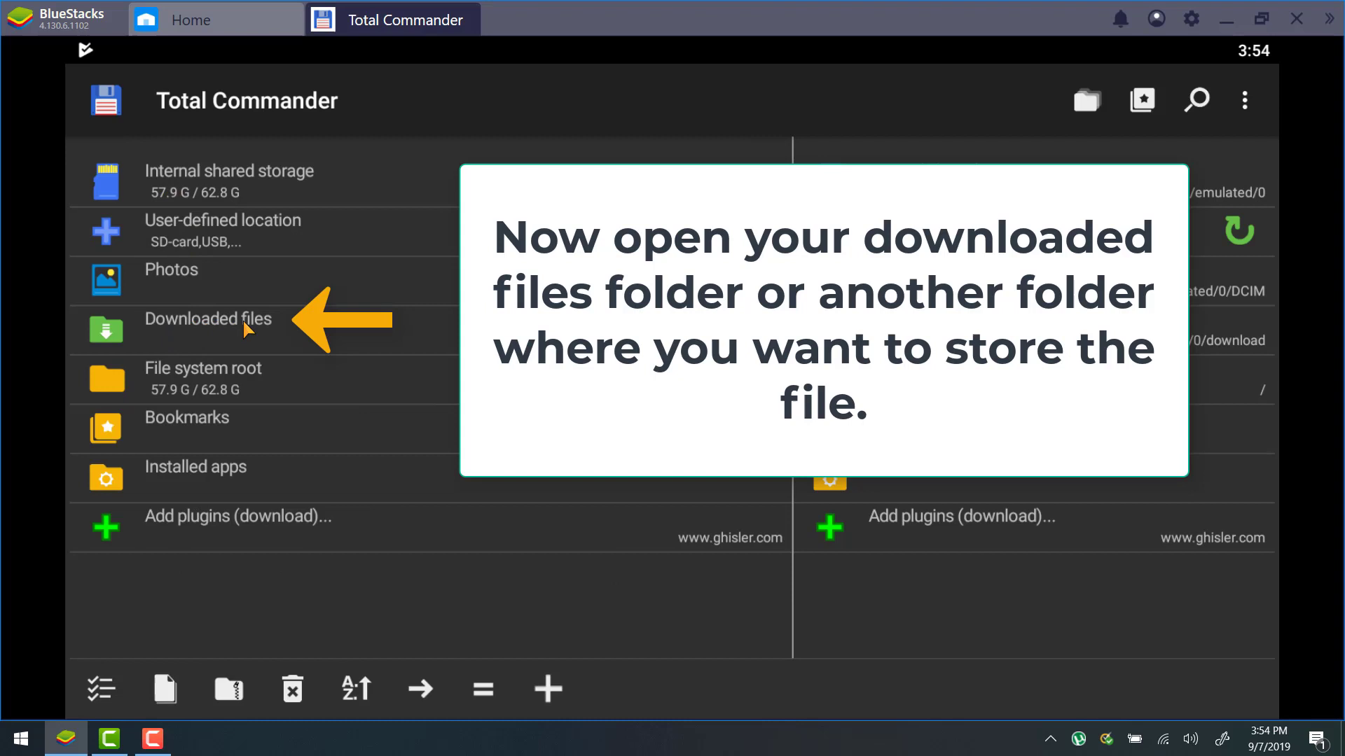
click(222, 327)
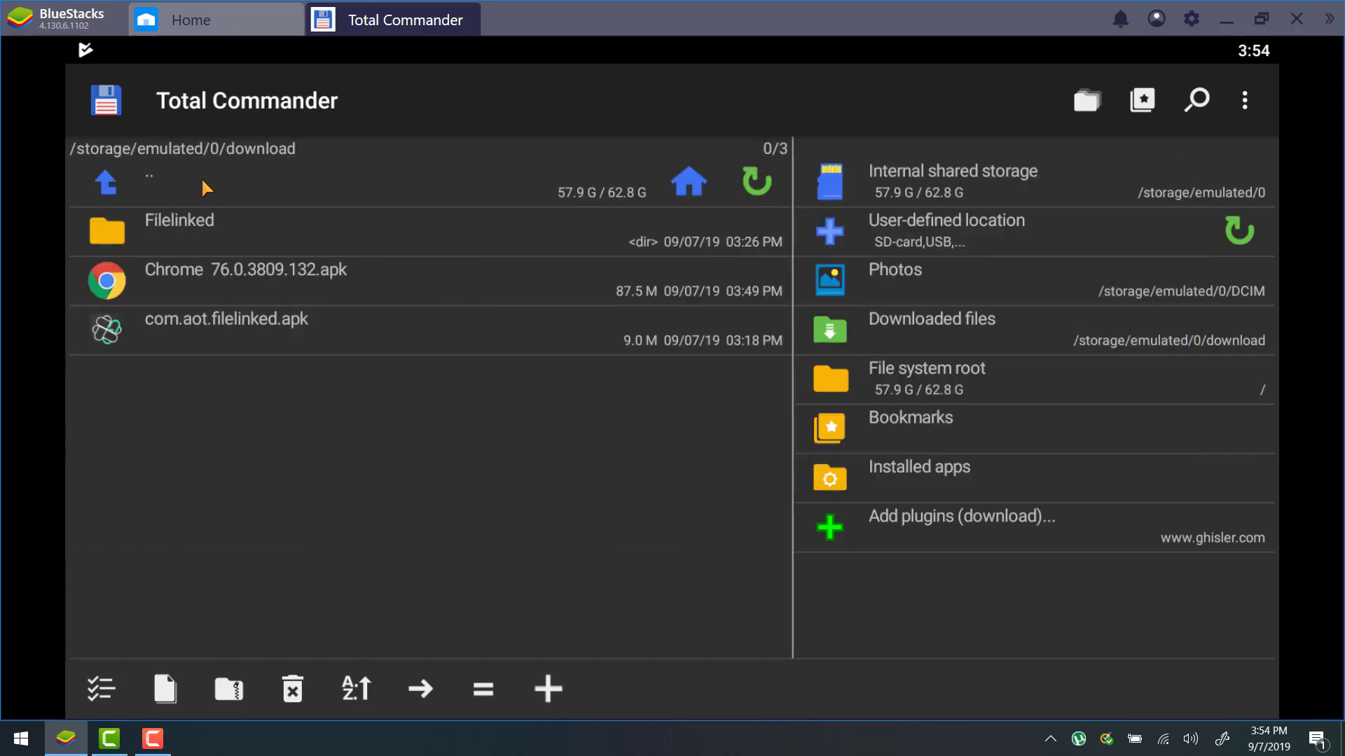
click(214, 184)
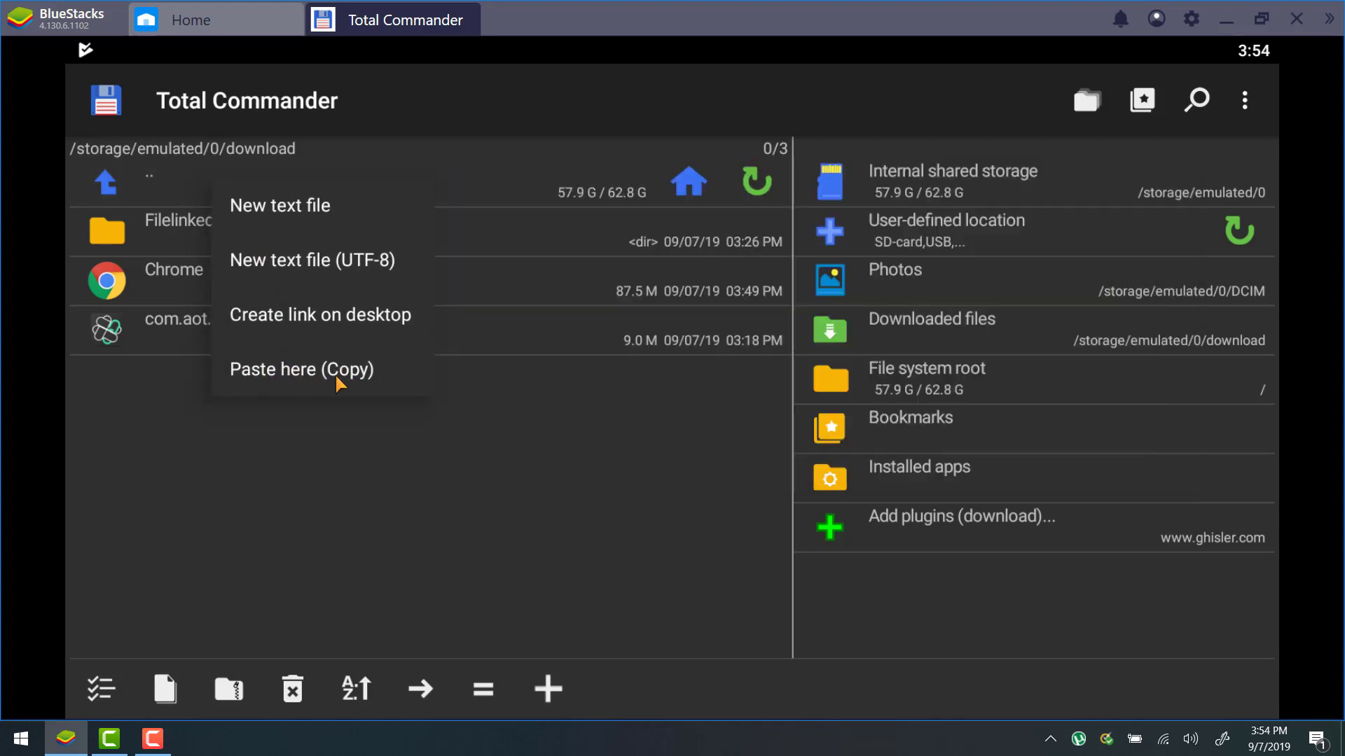
click(337, 381)
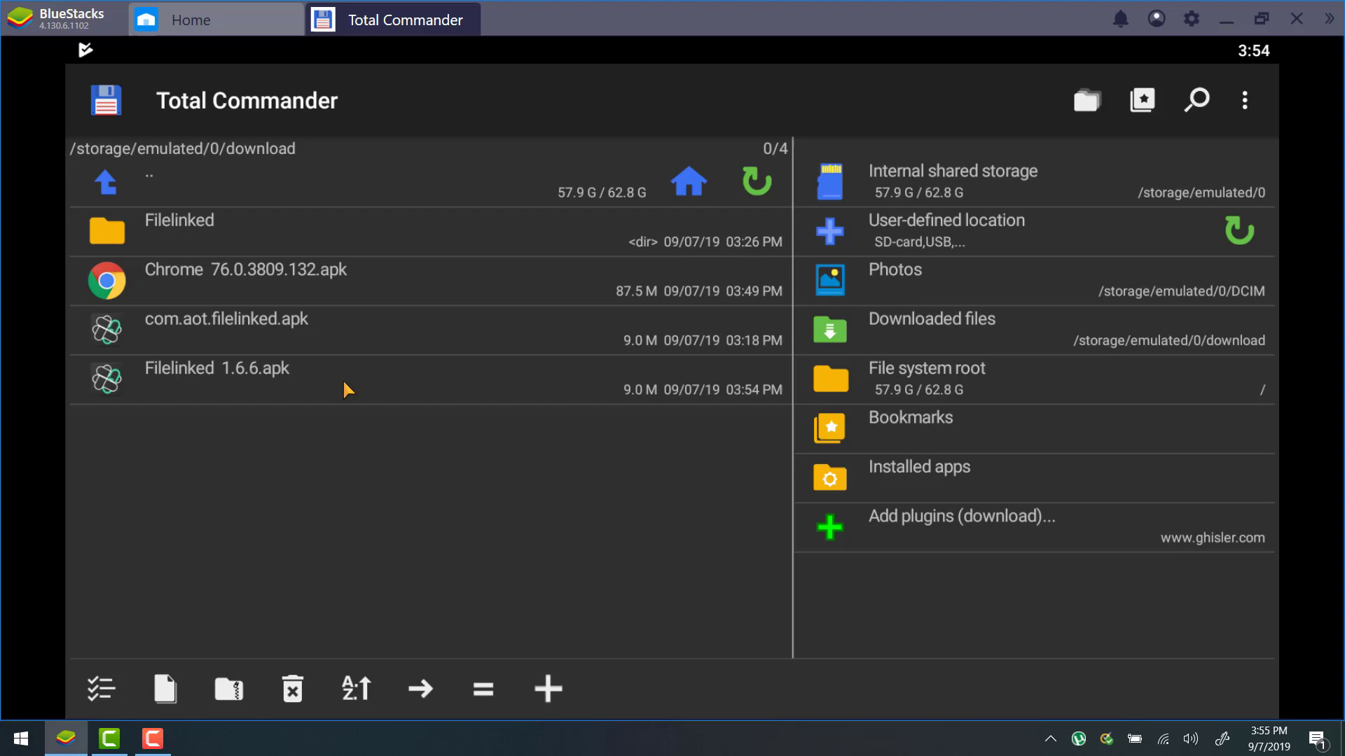
Share Filelinked 1.6.6.apk via Send to */* and save it to My Drive.
click(343, 379)
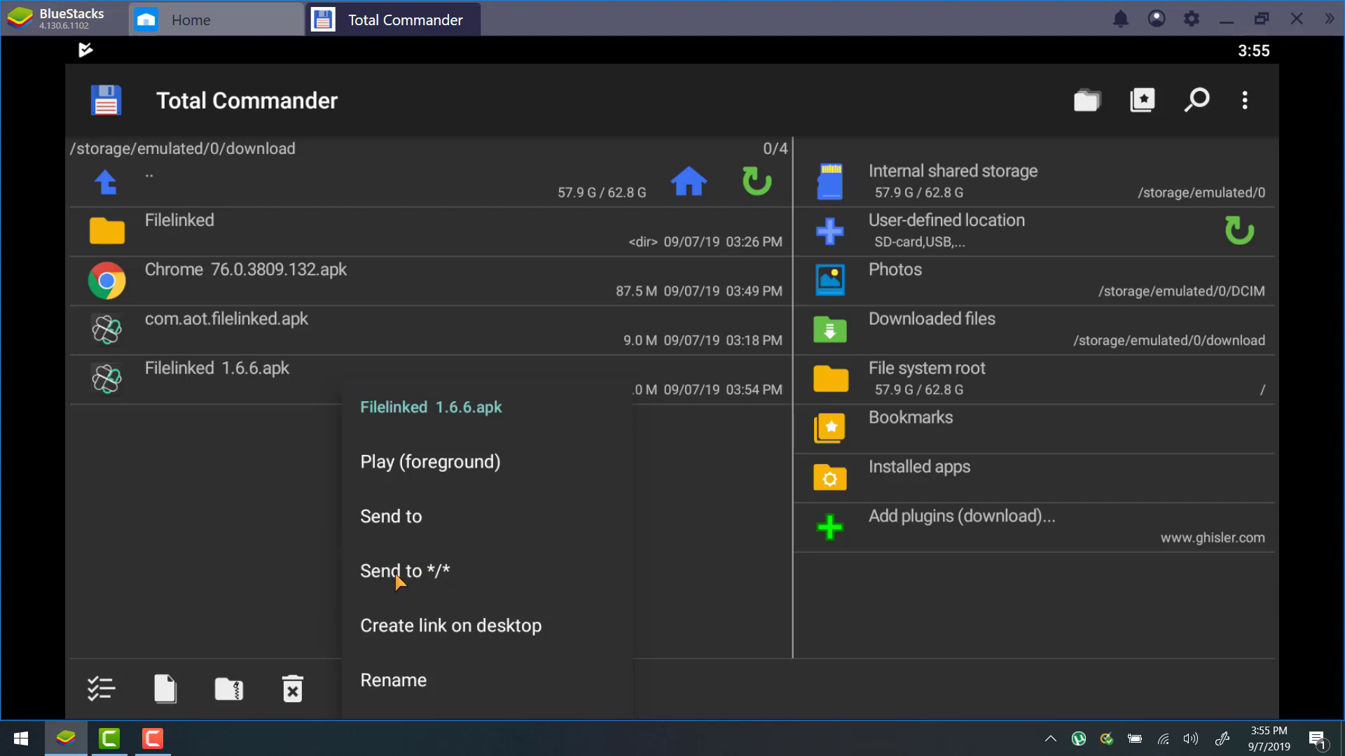
click(396, 581)
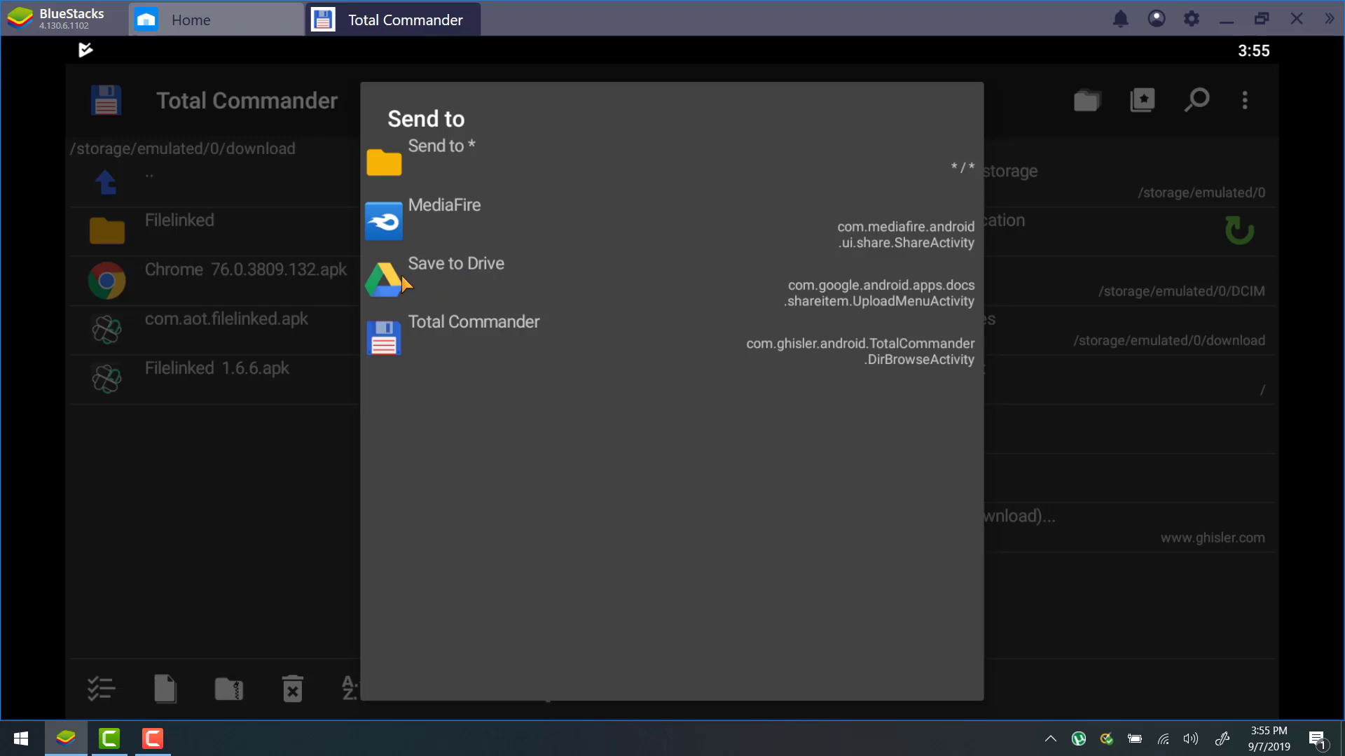
click(482, 268)
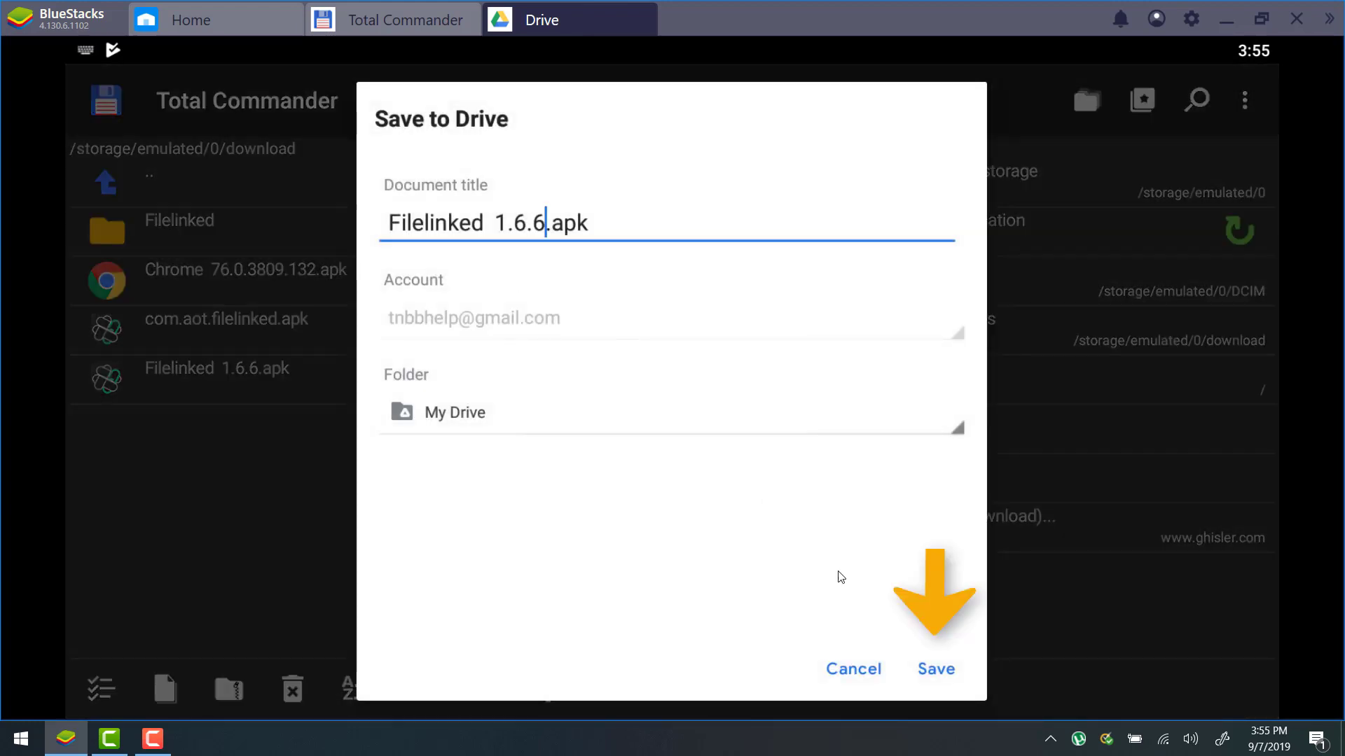
click(933, 670)
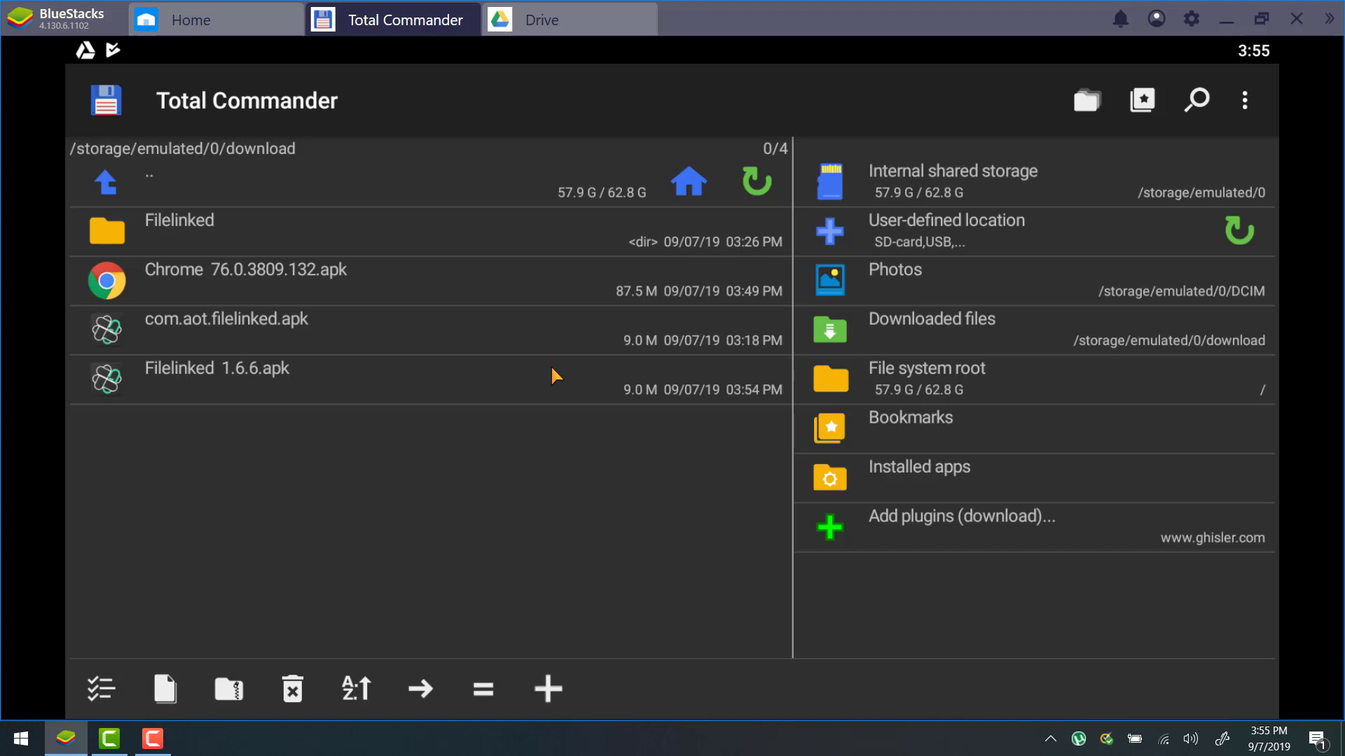
Exit Total Commander and Drive, then reopen Google Drive after the upload finishes.
click(325, 187)
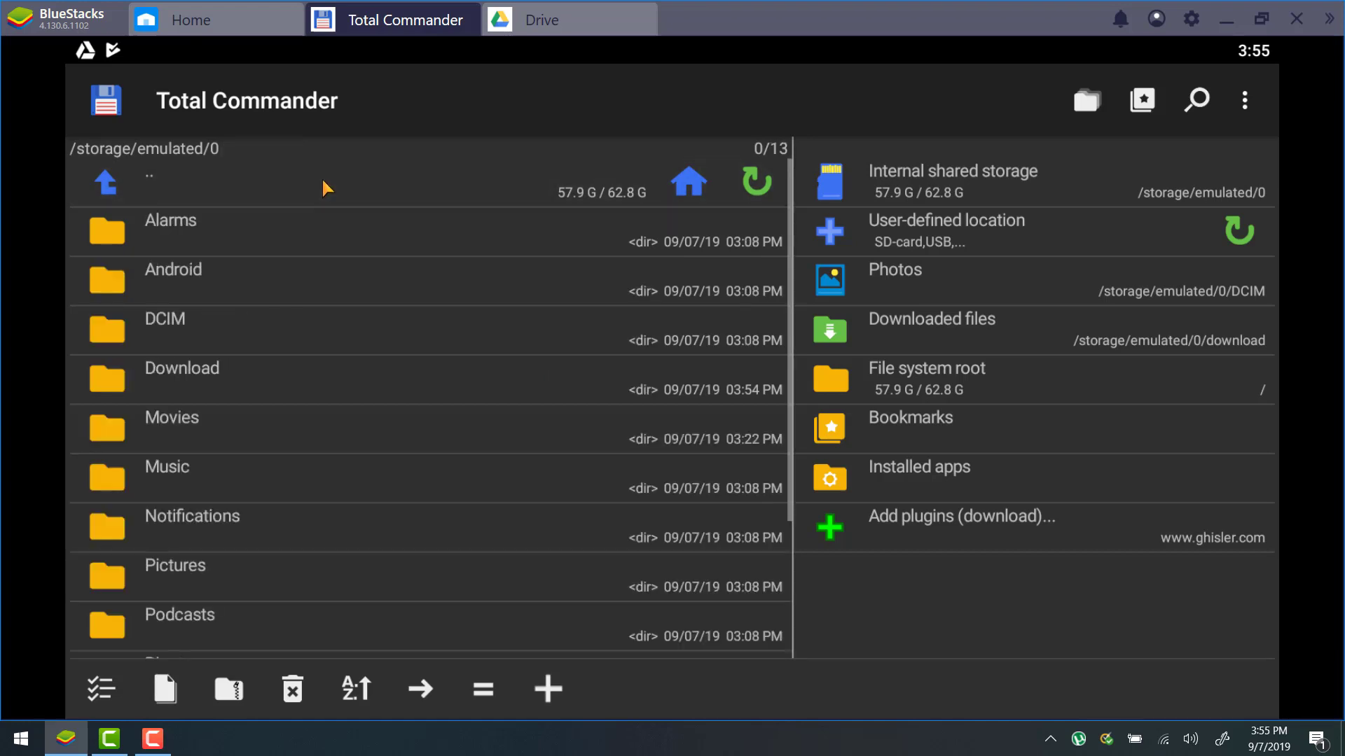
click(325, 189)
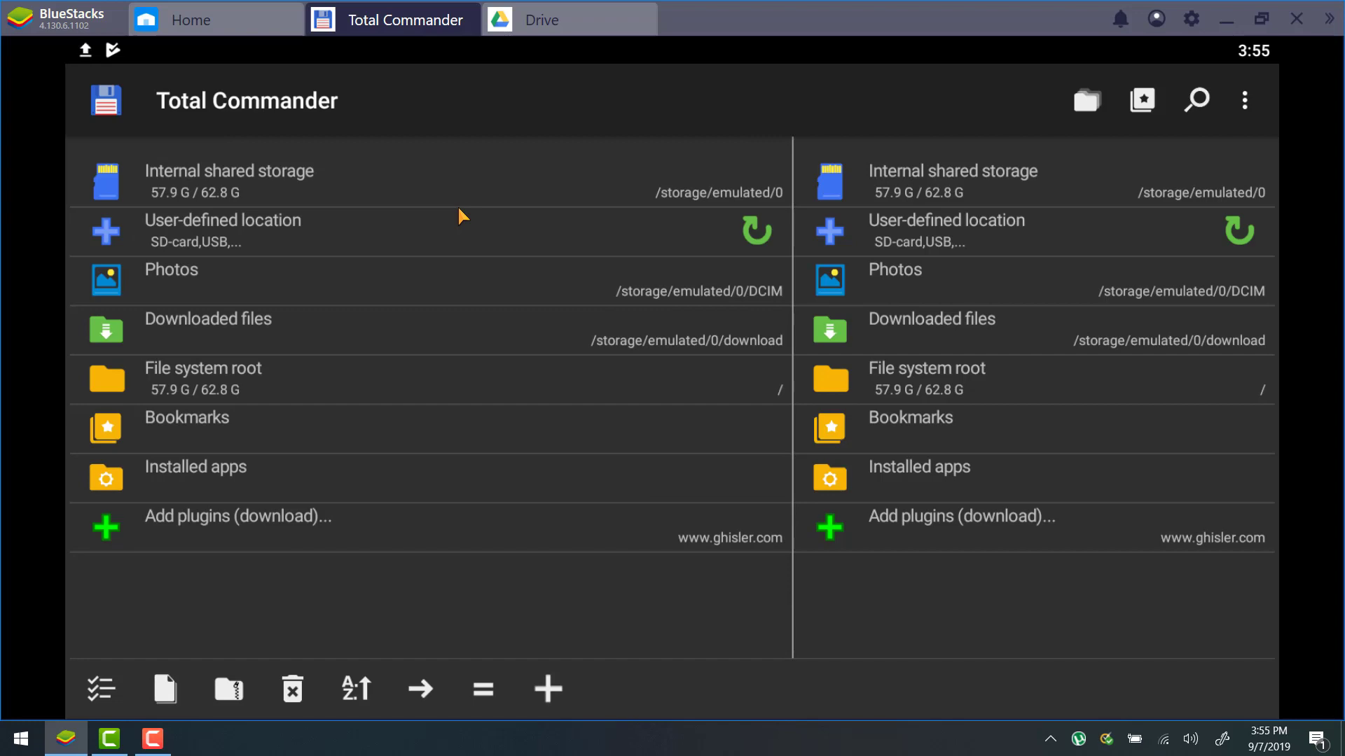
key(Escape)
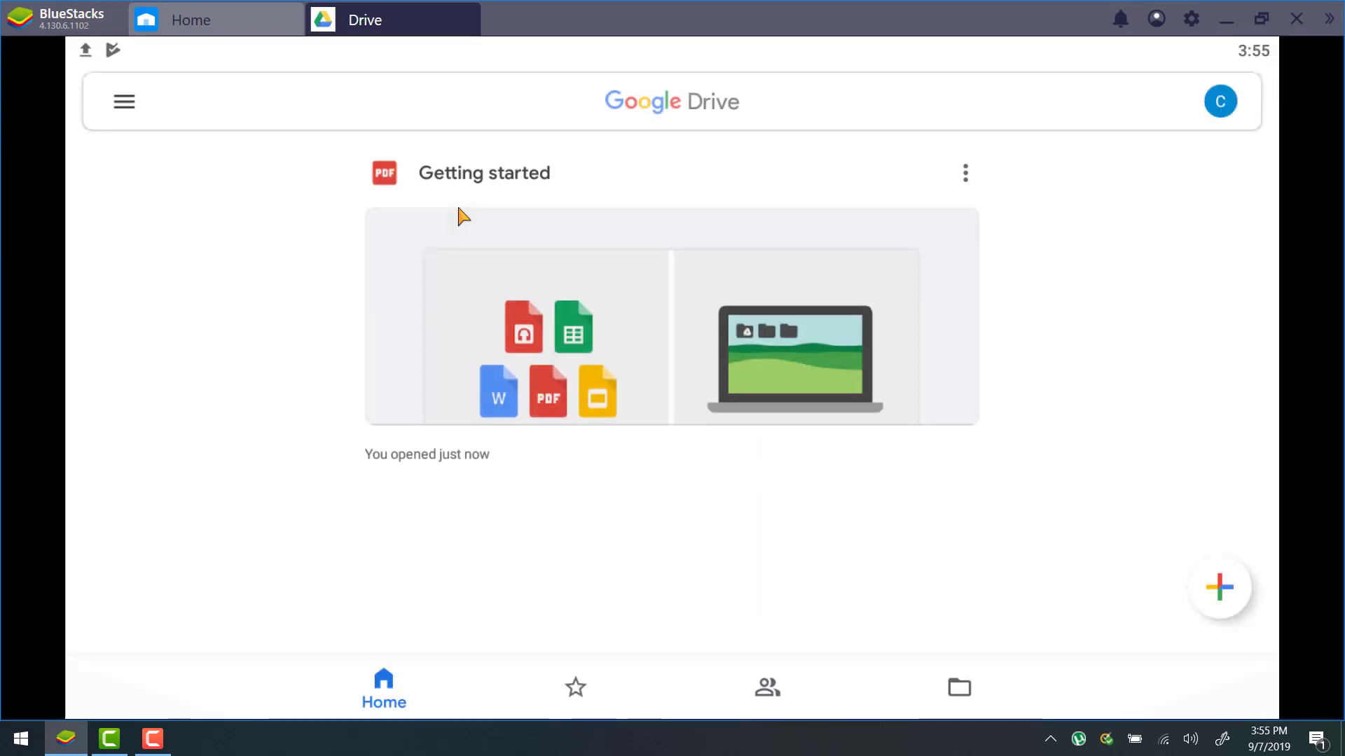
key(Escape)
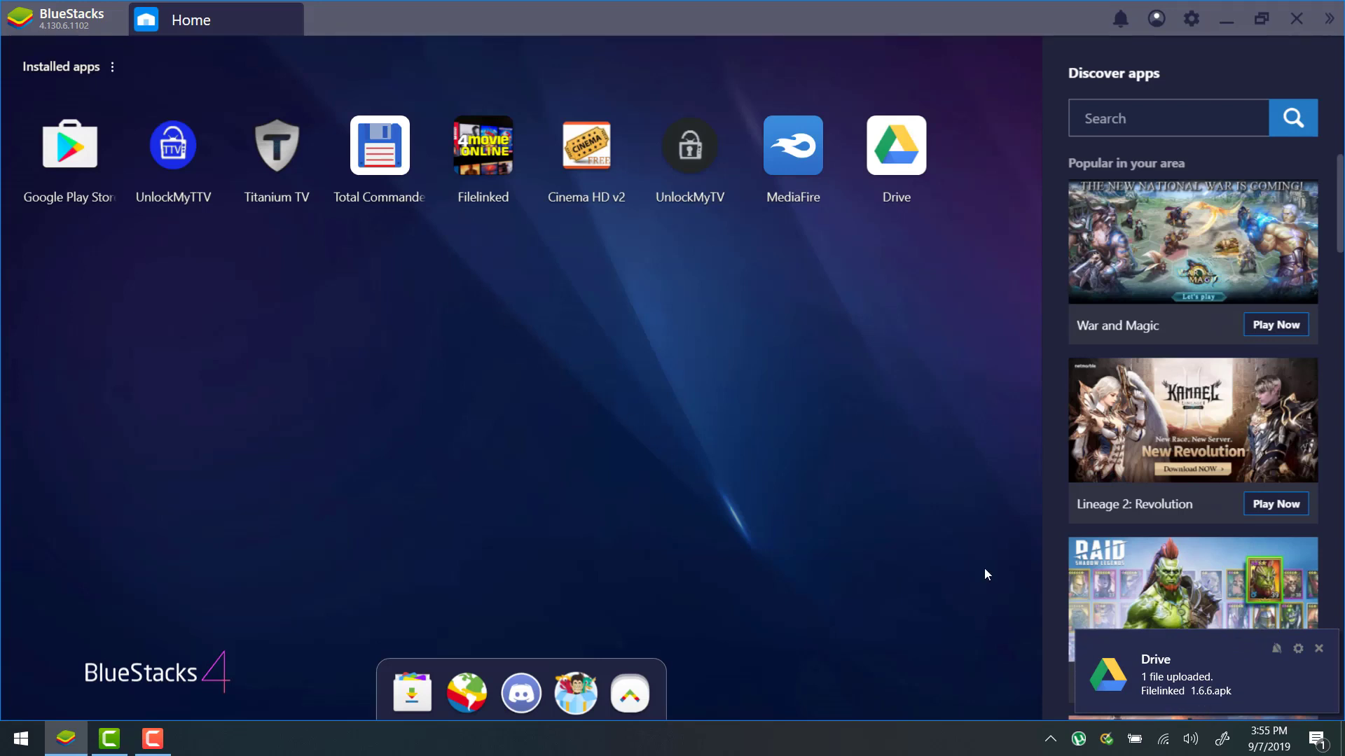
click(901, 162)
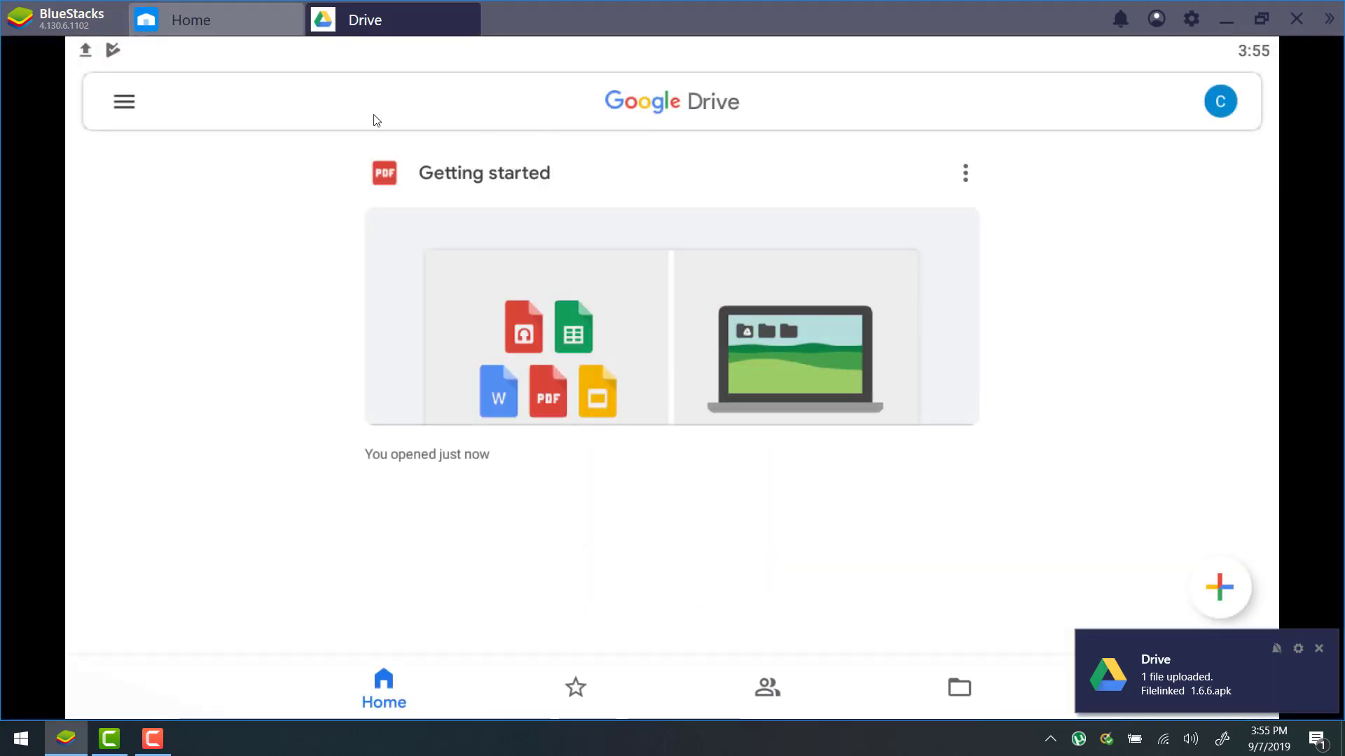
Check Drive's Recent files for the uploaded Filelinked 1.6.6.apk.
click(124, 103)
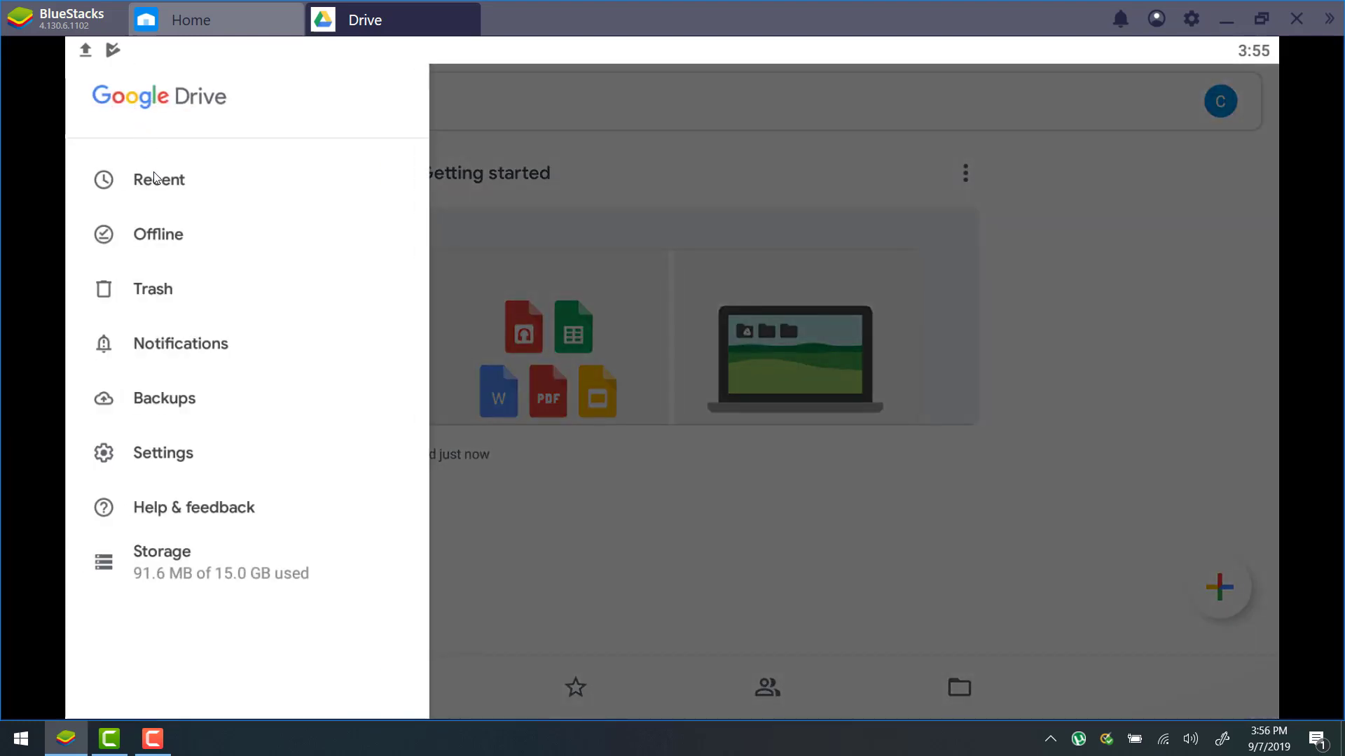
click(159, 184)
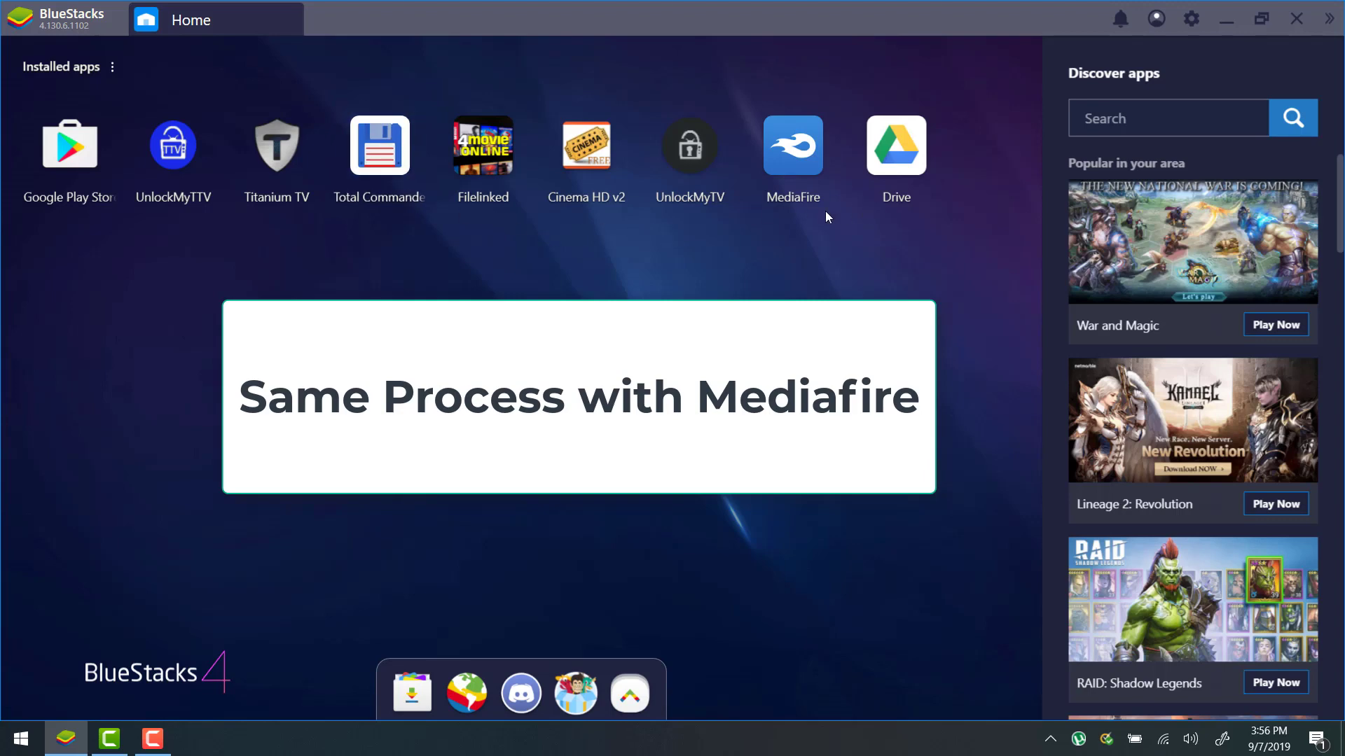
Send Filelinked 1.6.6.apk from Downloaded files to MediaFire.
click(400, 150)
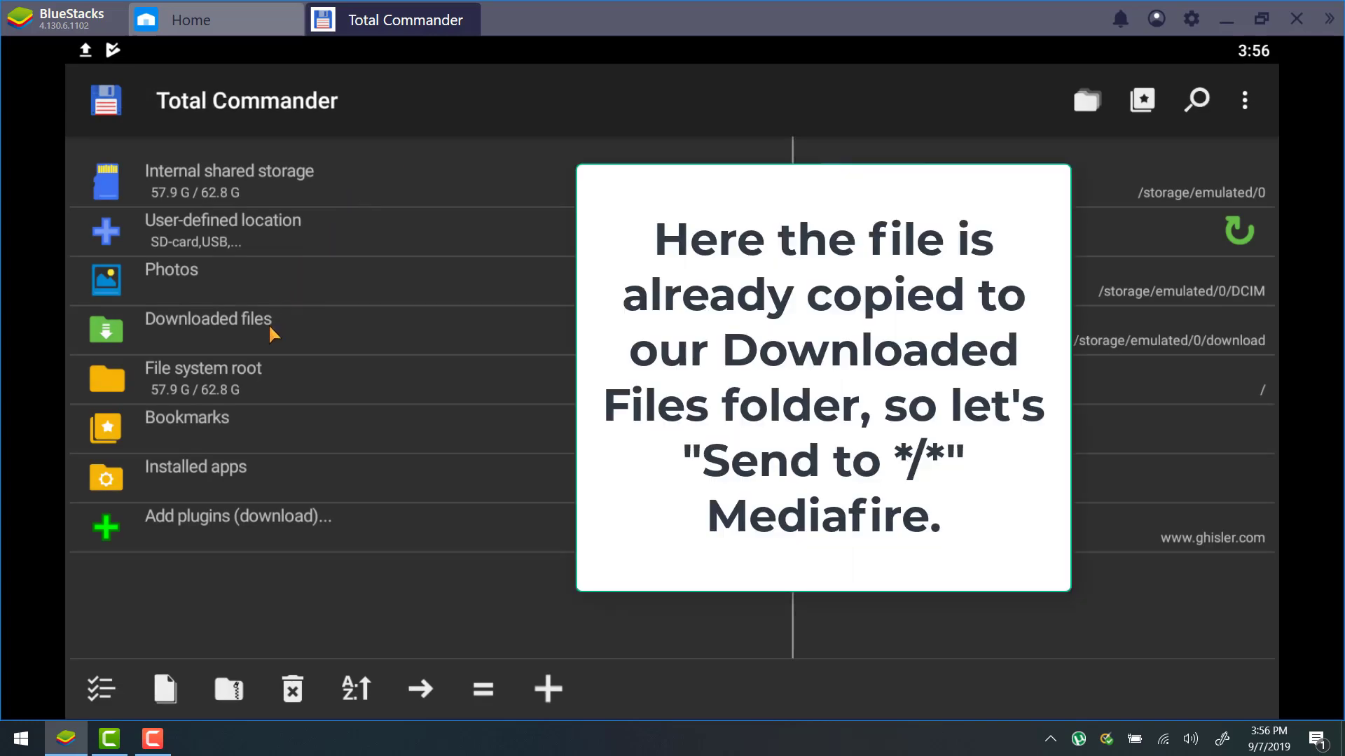
click(270, 334)
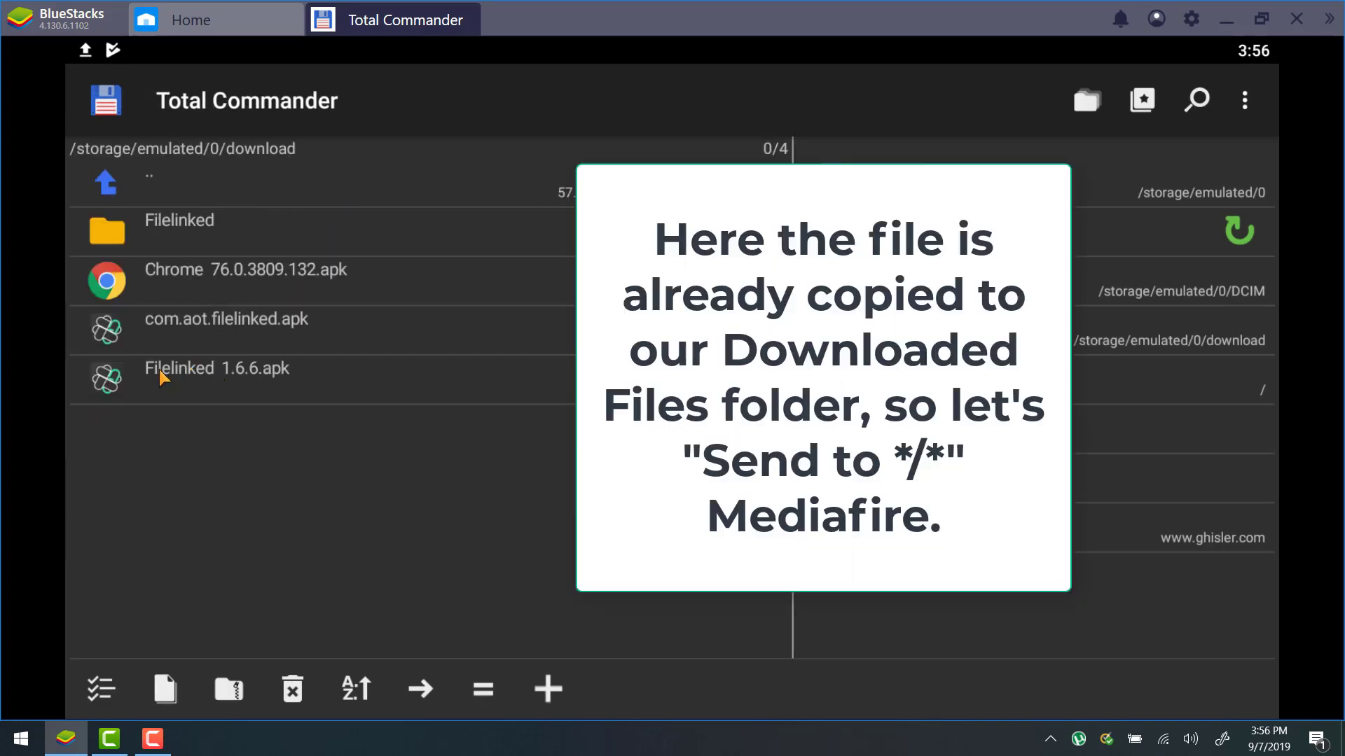
click(303, 374)
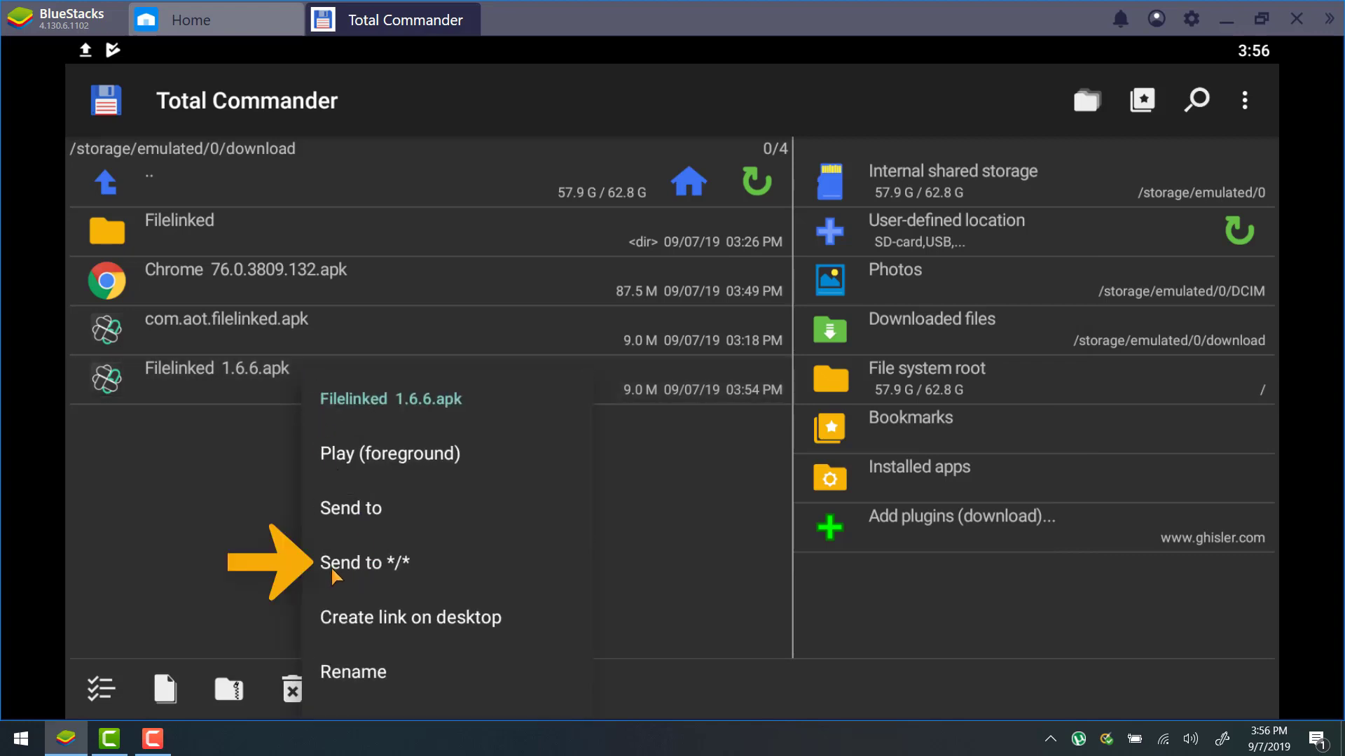
click(413, 568)
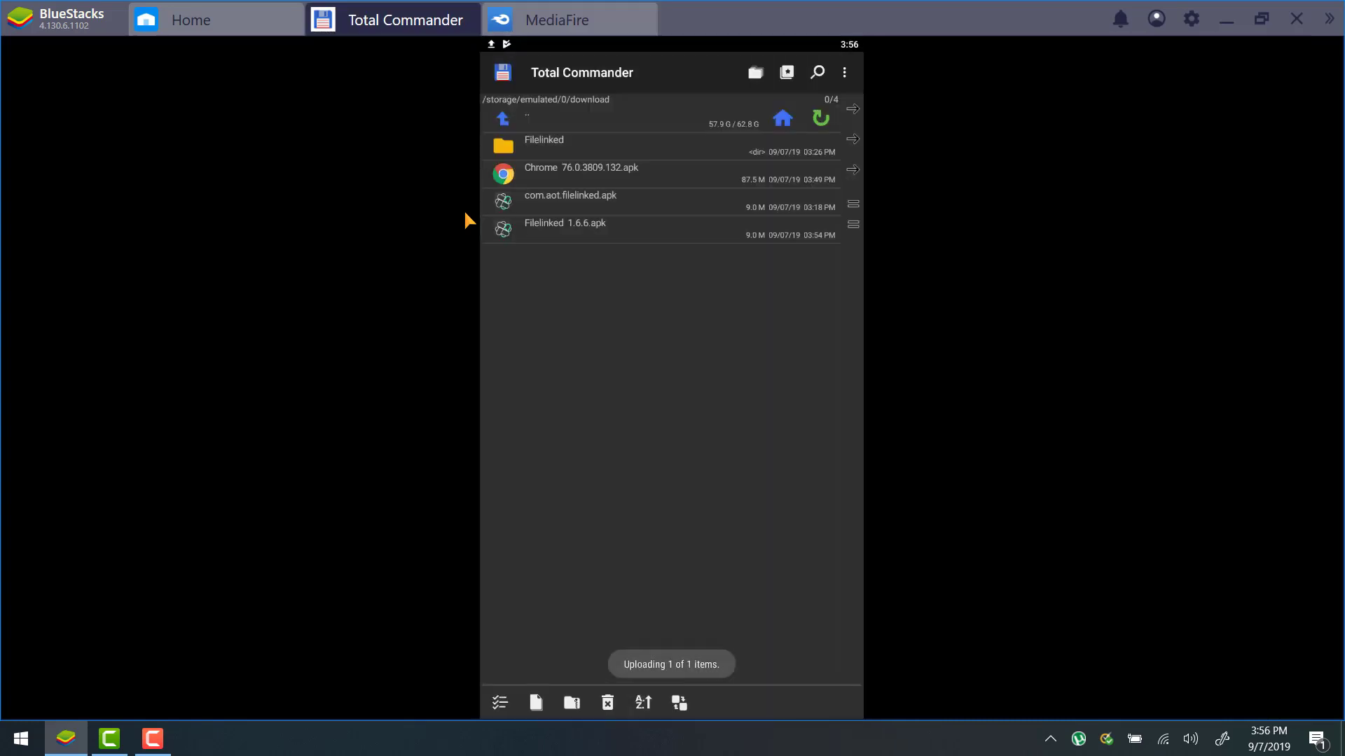
Close all tabs, then relaunch MediaFire to confirm Filelinked 1.6.6.apk is listed.
click(650, 11)
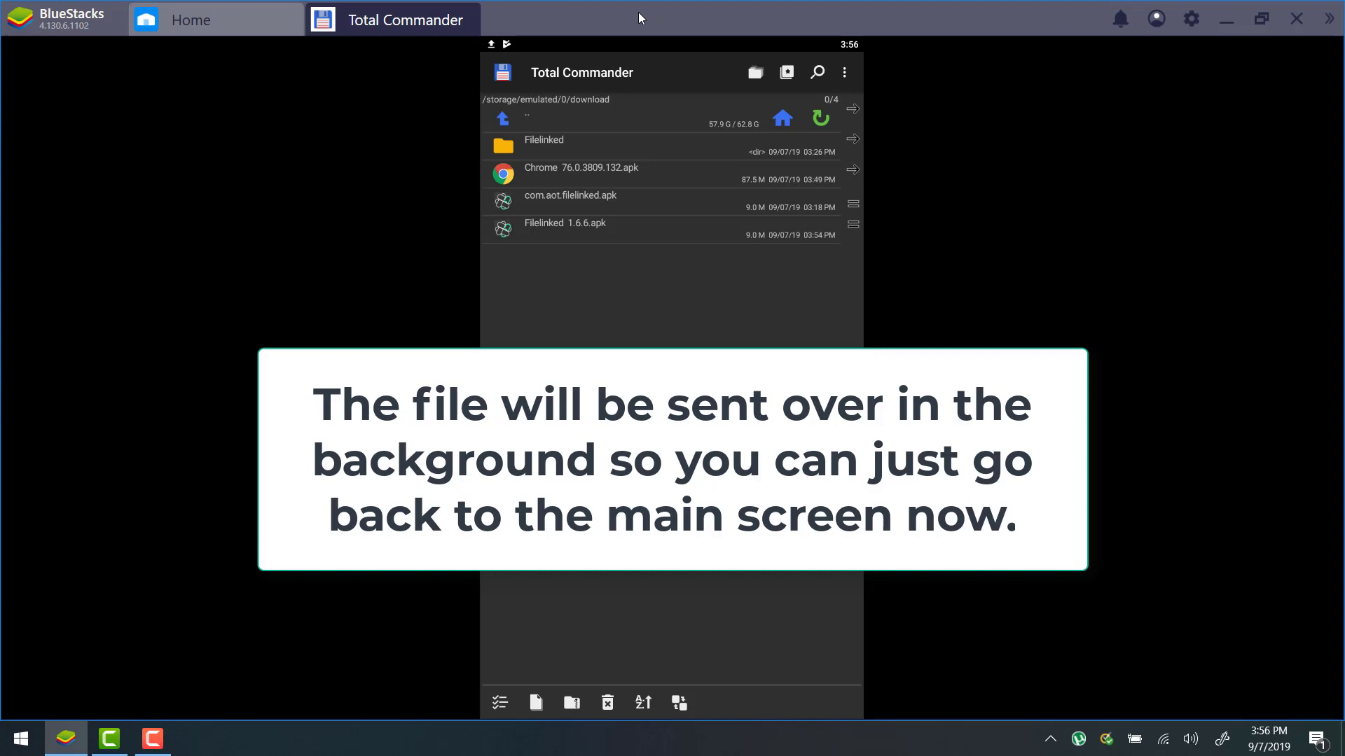
mouse_move(406, 20)
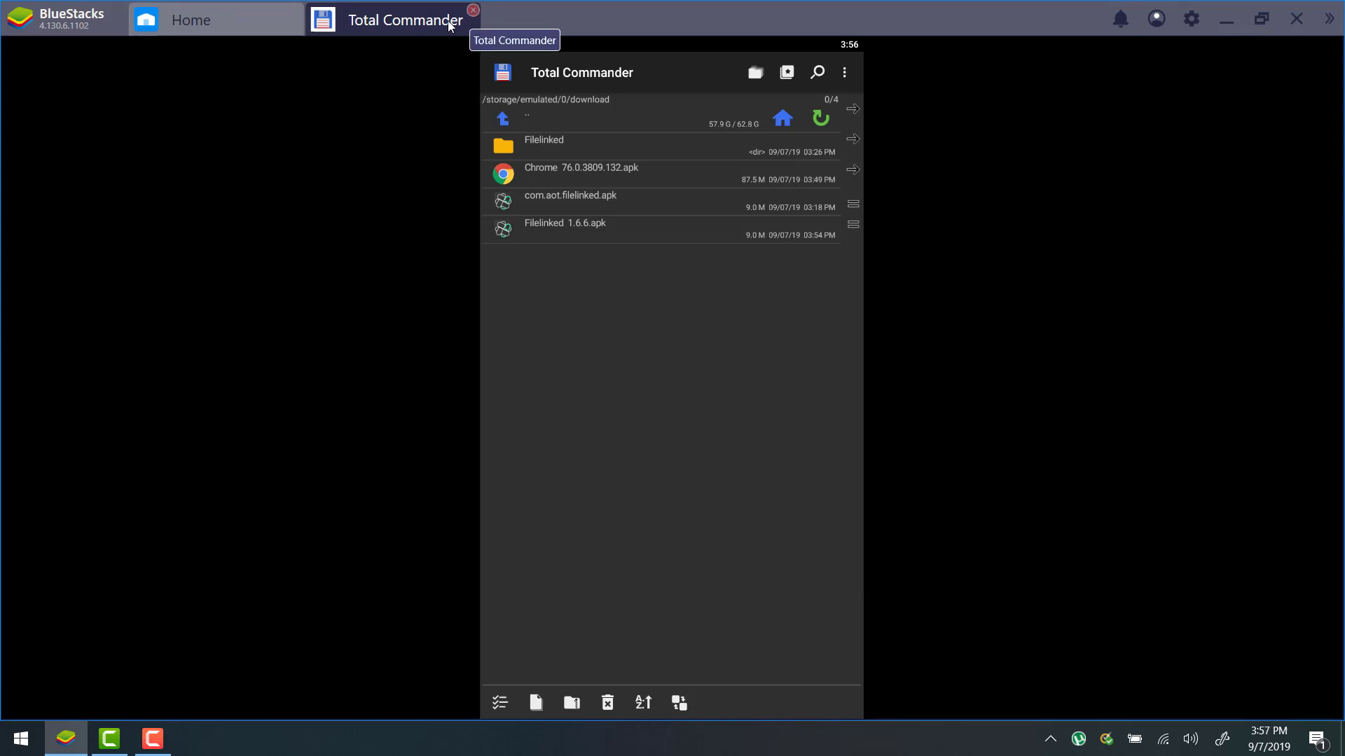
click(474, 9)
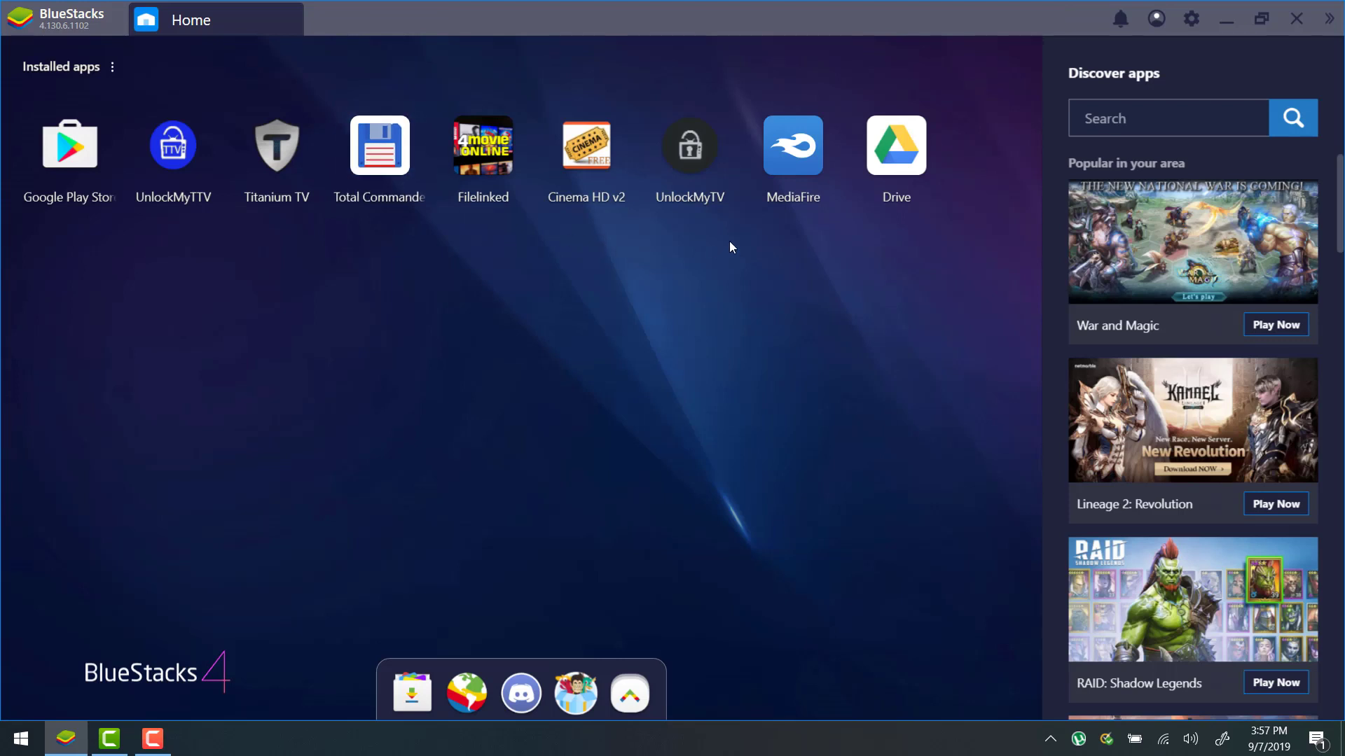
click(795, 142)
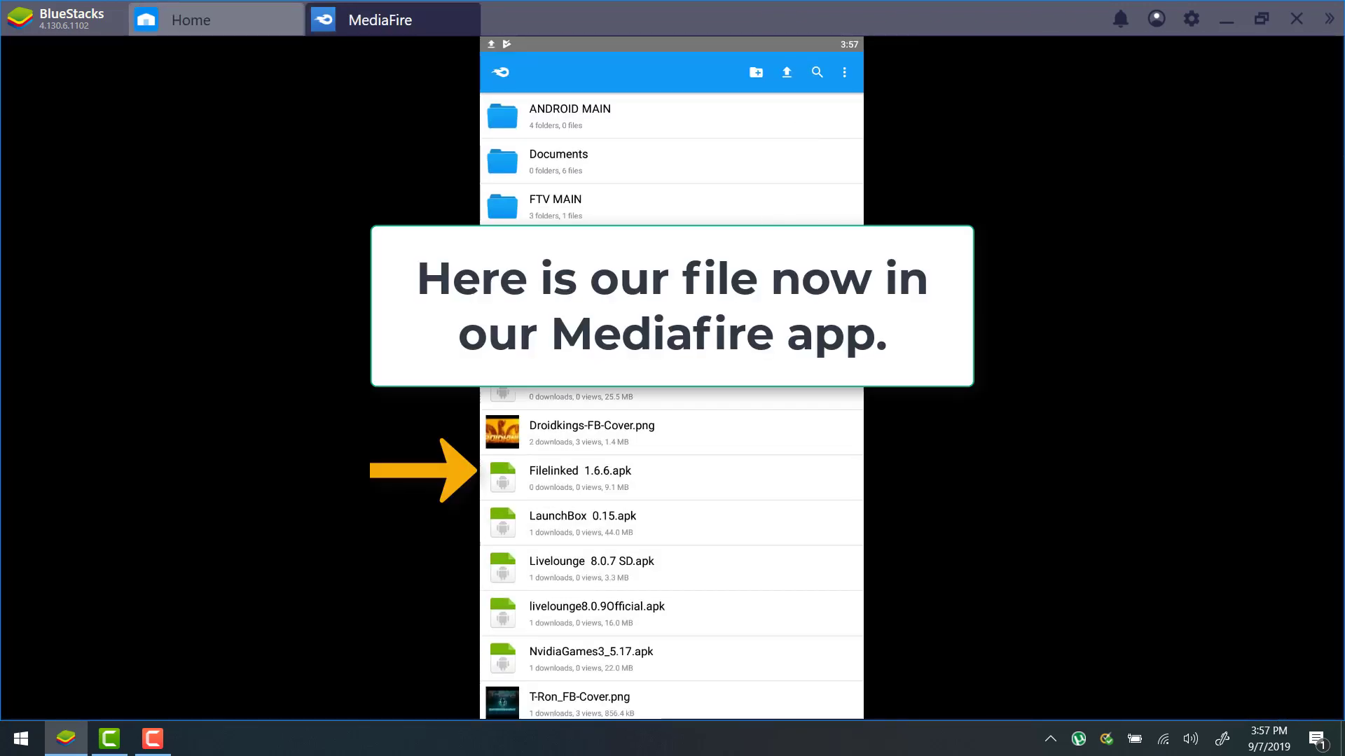
scroll(696, 393, down, 1)
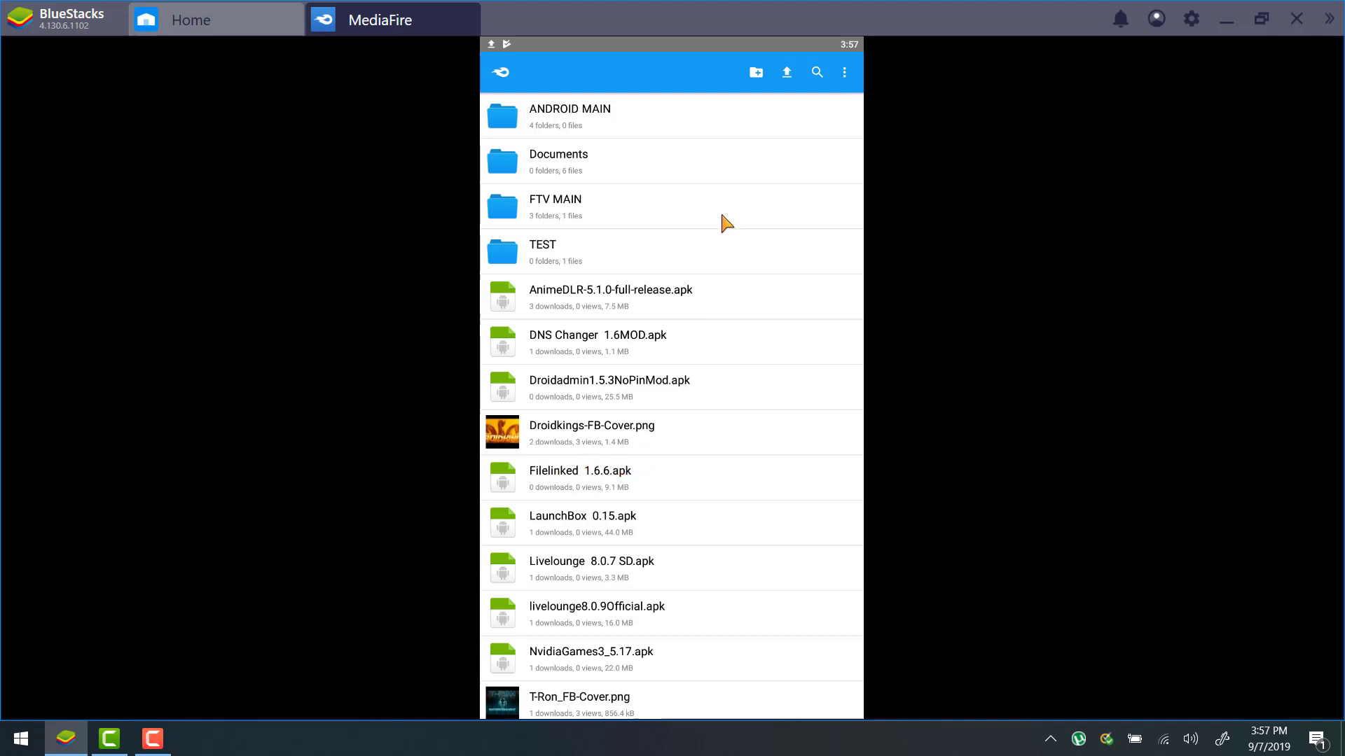
click(473, 10)
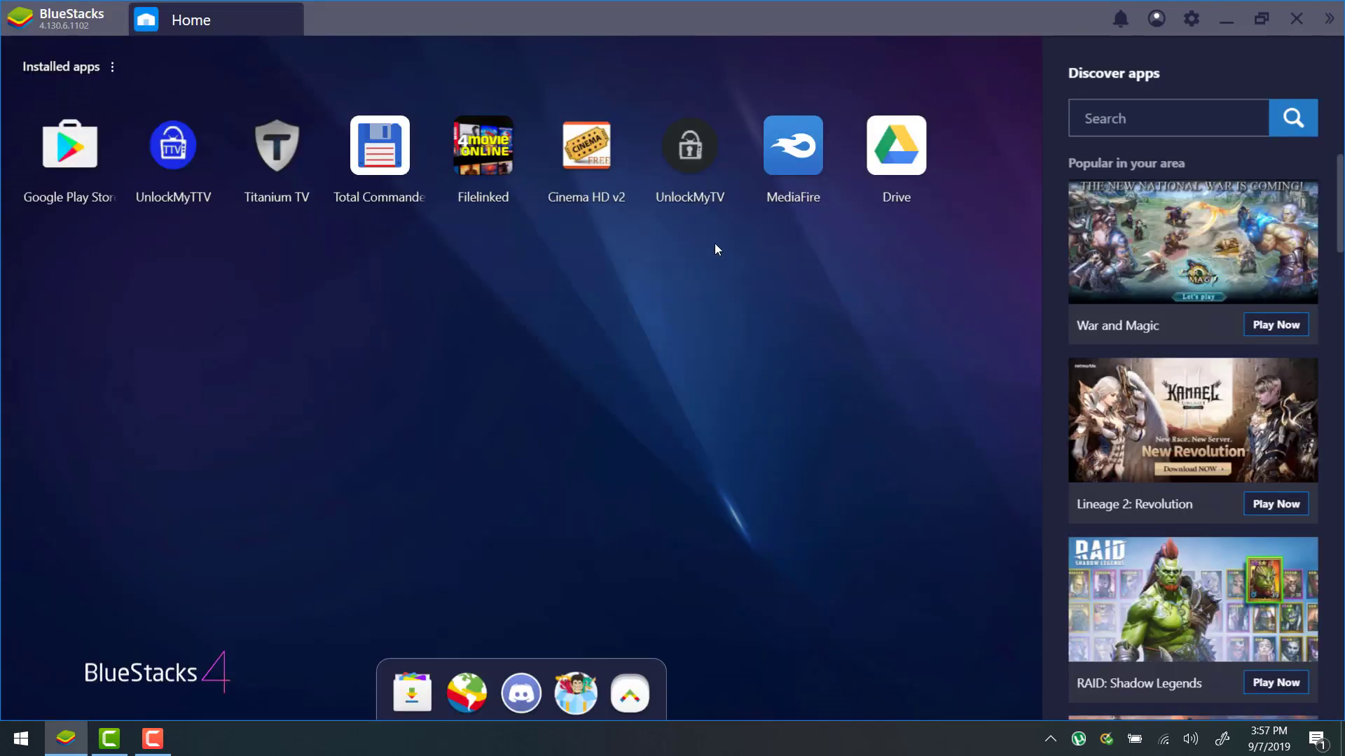